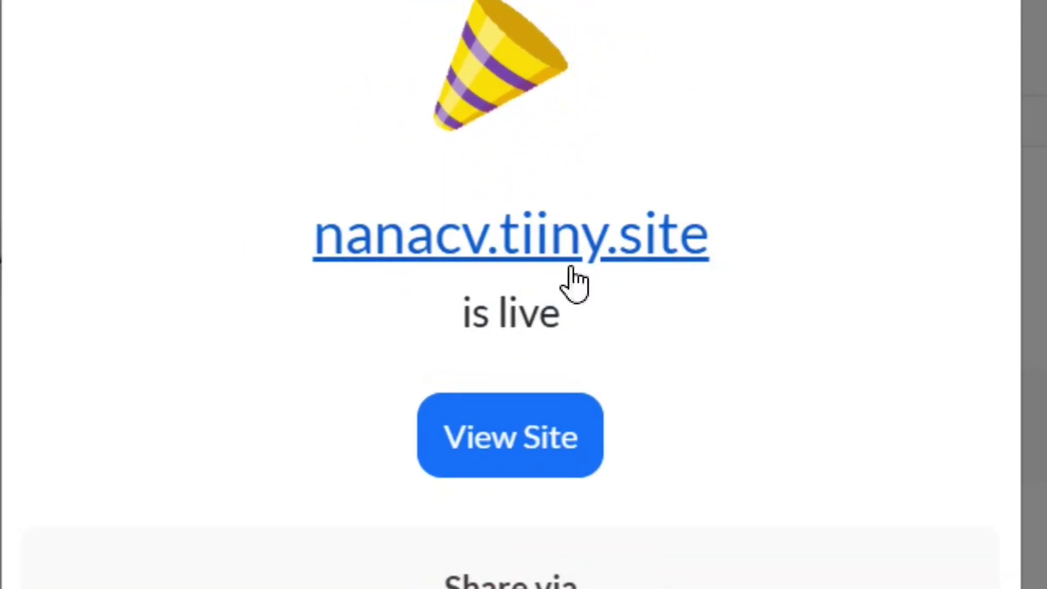
Copy the nanacv.tiiny.site link from the Share via section of the live confirmation.
left_click_drag(586, 322, 451, 334)
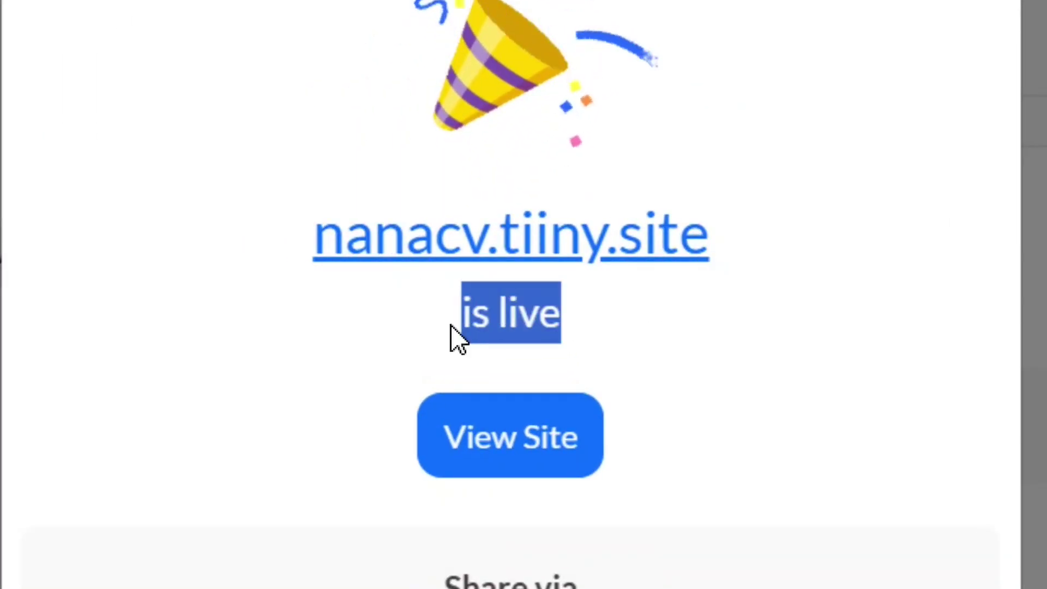
left_click(627, 338)
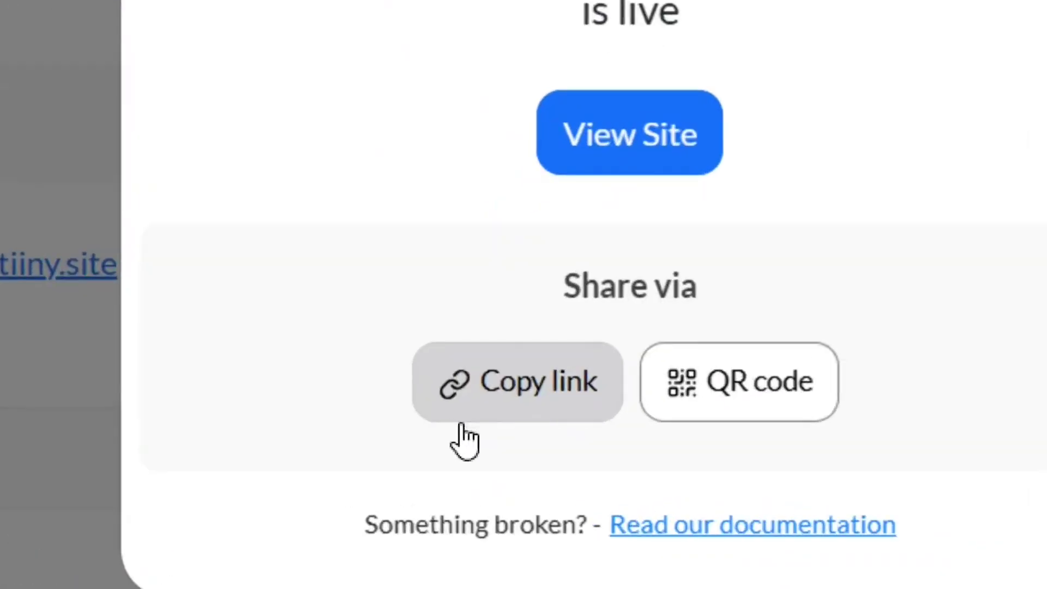
left_click(480, 410)
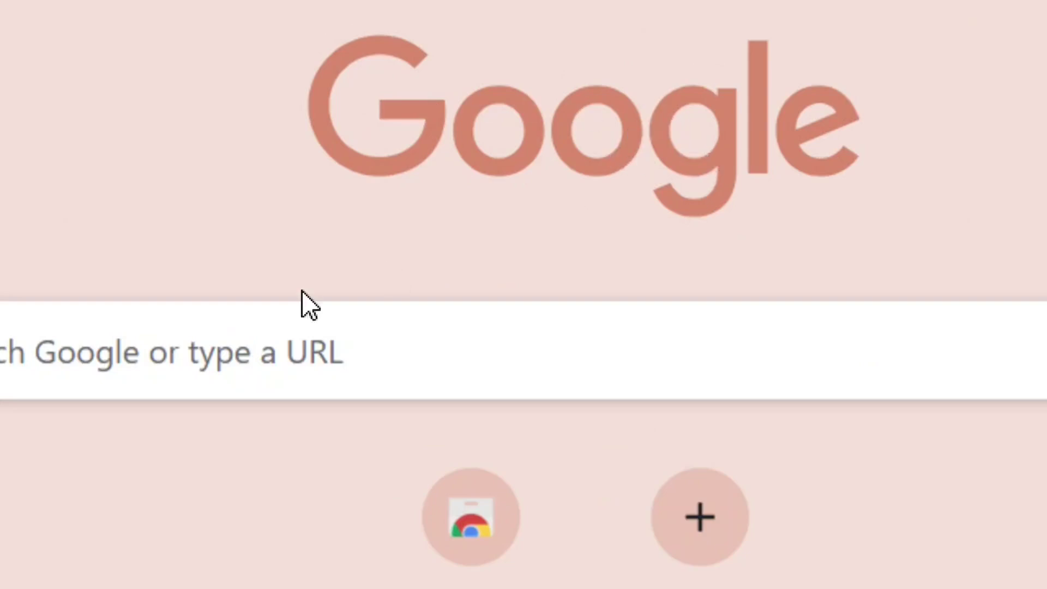
Run a Google search for 'tiiny host' using the autocomplete suggestion.
left_click(56, 351)
type("tiiny host")
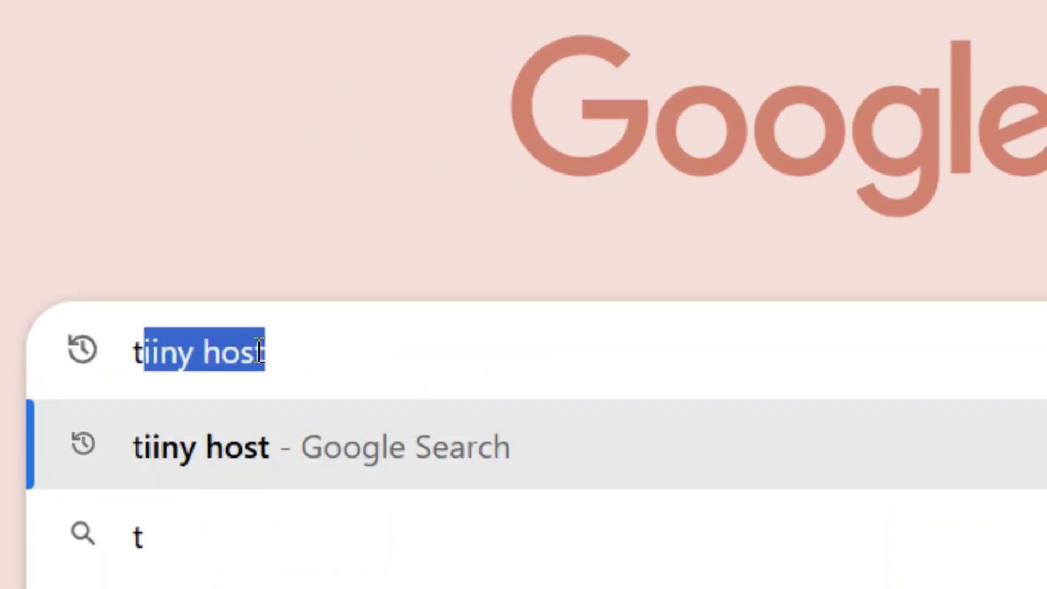
key("Right")
left_click_drag(328, 368, 133, 367)
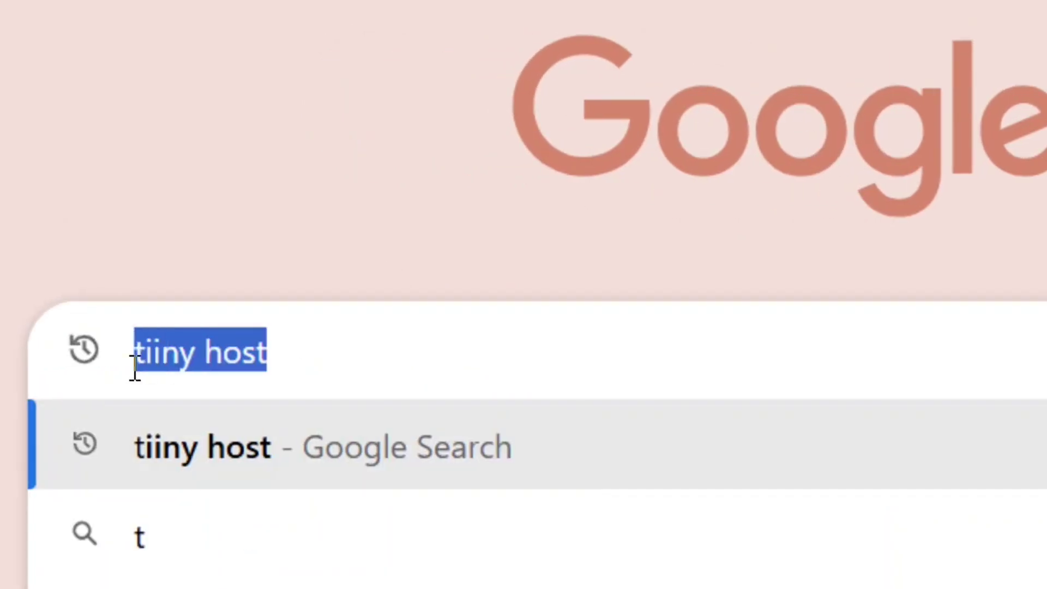
left_click(403, 361)
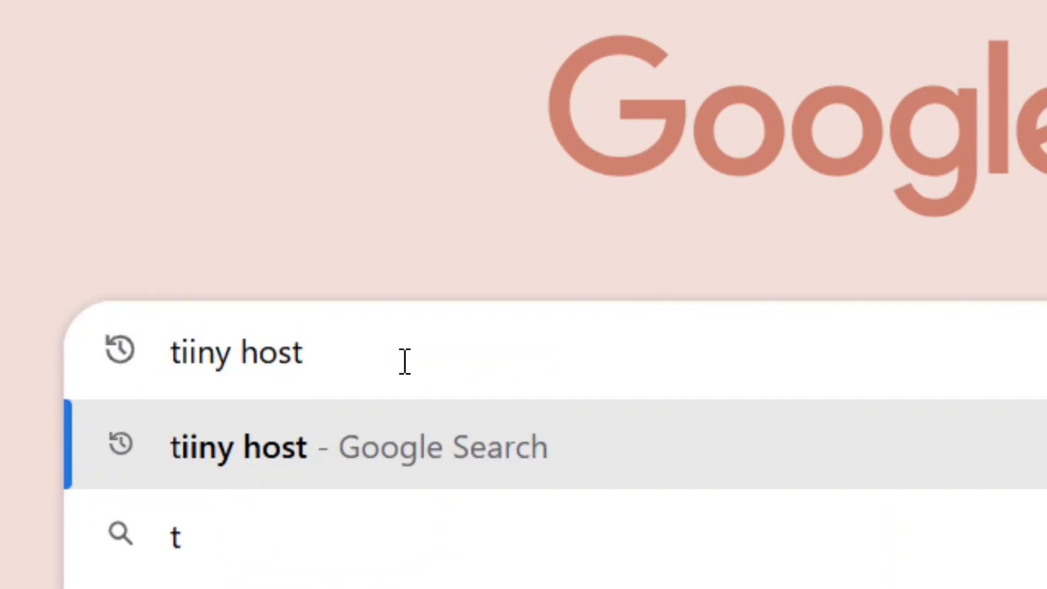
key("Return")
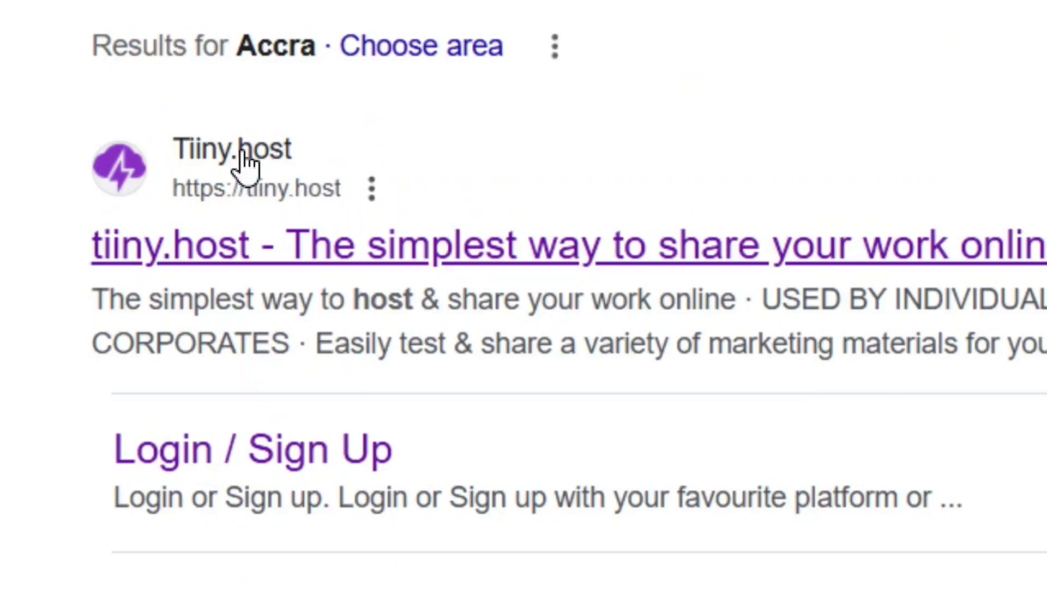
Open Tiiny.host from the results, enter nanaCV as the link name, and choose PDF upload.
left_click(244, 158)
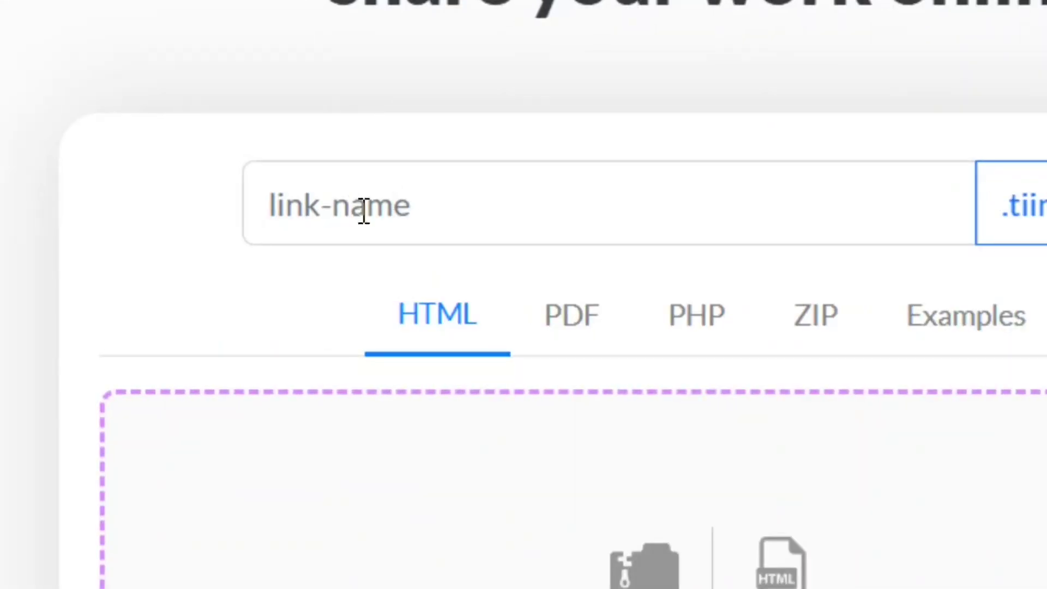
left_click(433, 209)
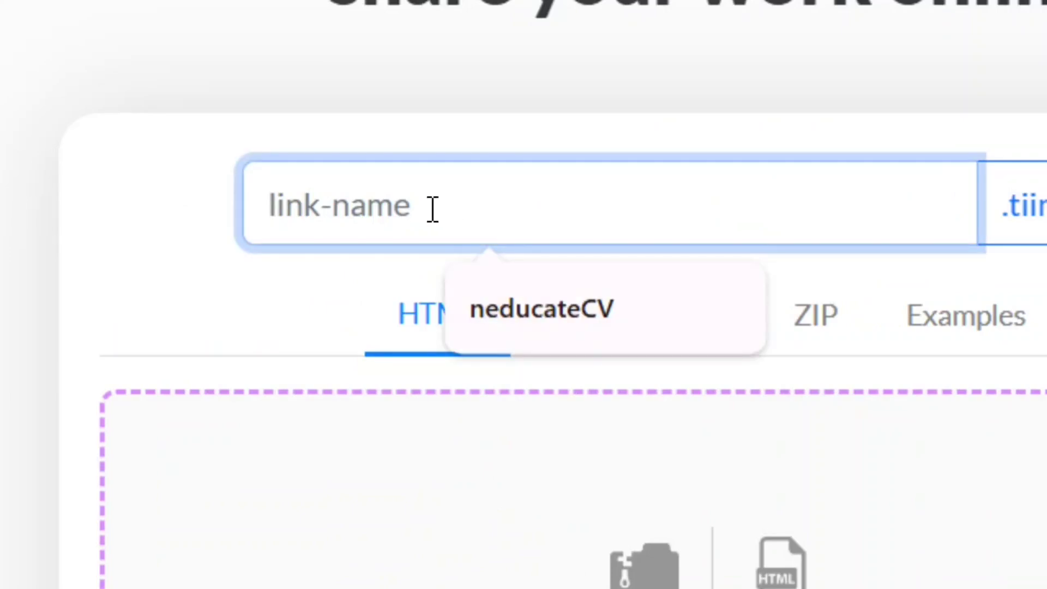
type("na")
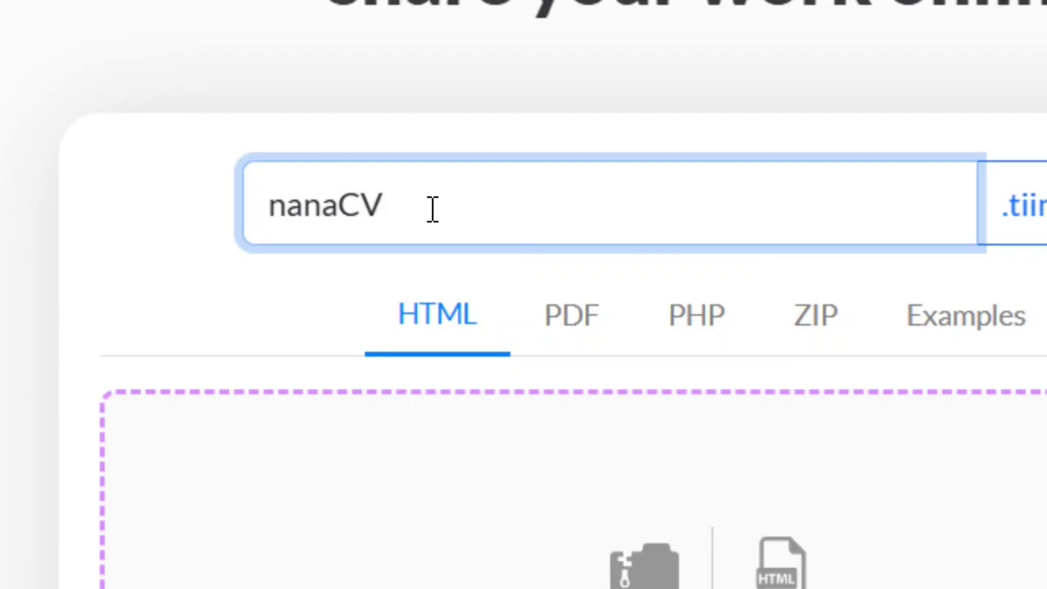
type("naCV")
left_click_drag(438, 208, 209, 249)
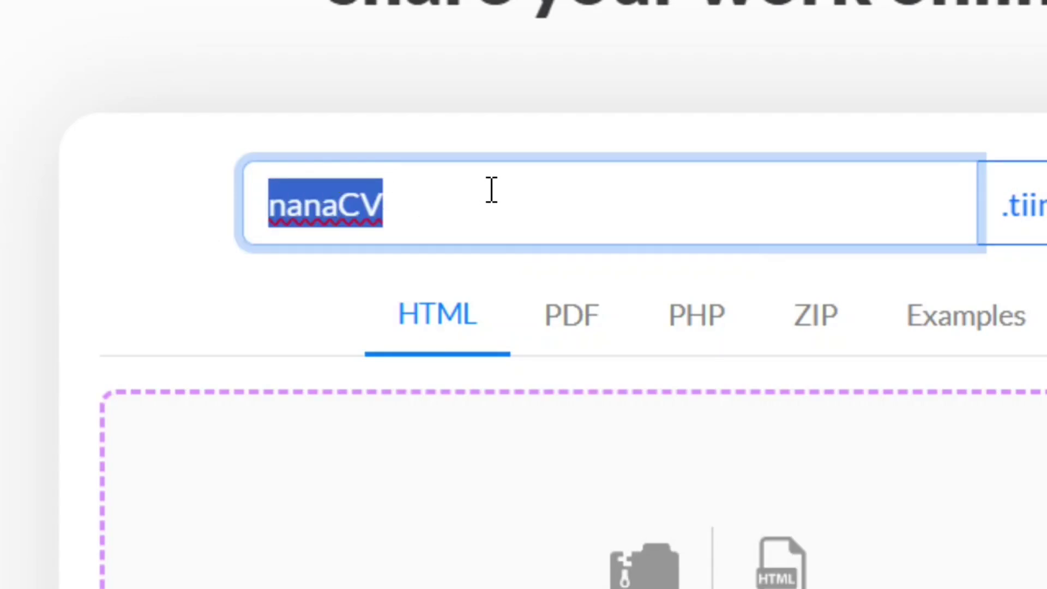
left_click(491, 190)
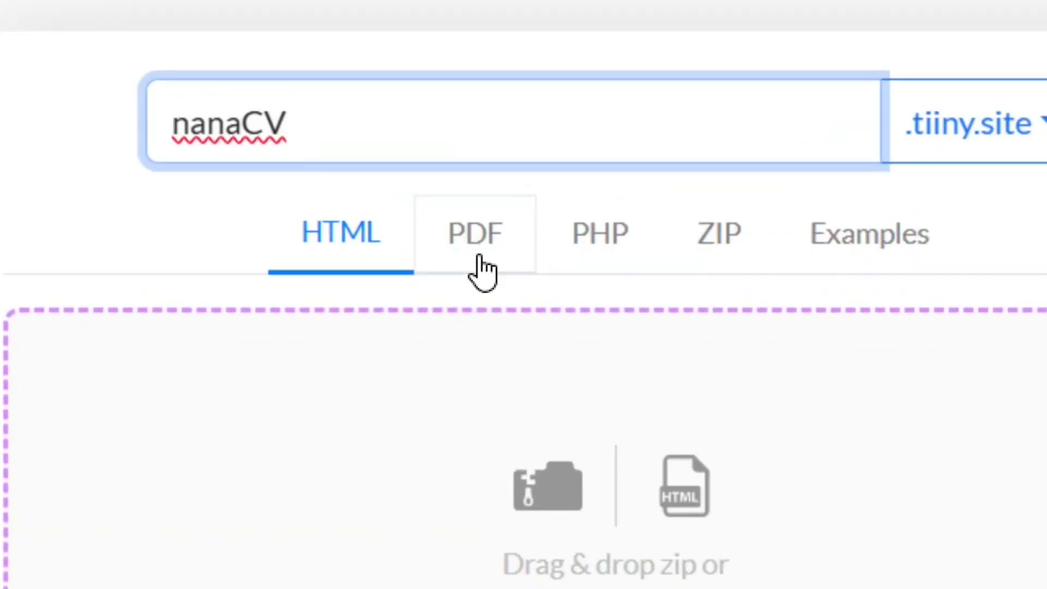
left_click(479, 256)
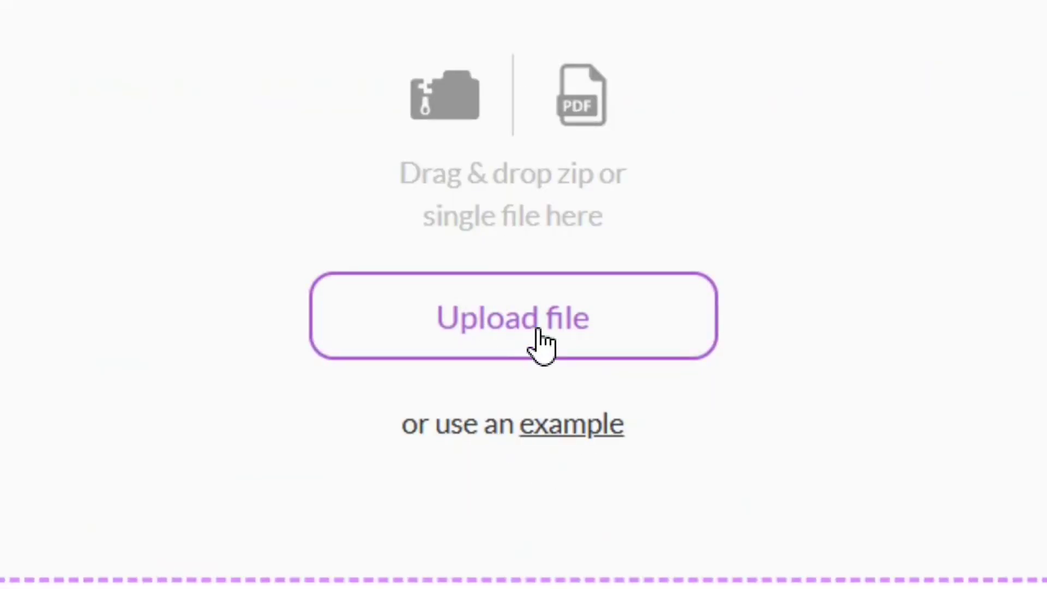
Upload nana cv.pdf from the Downloads folder.
left_click(539, 330)
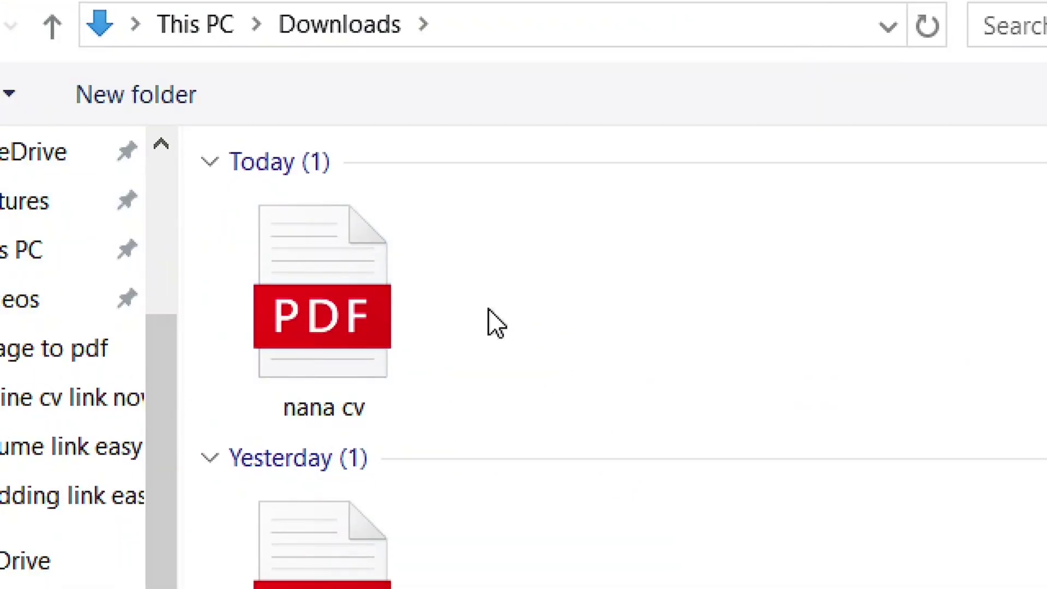
left_click(334, 329)
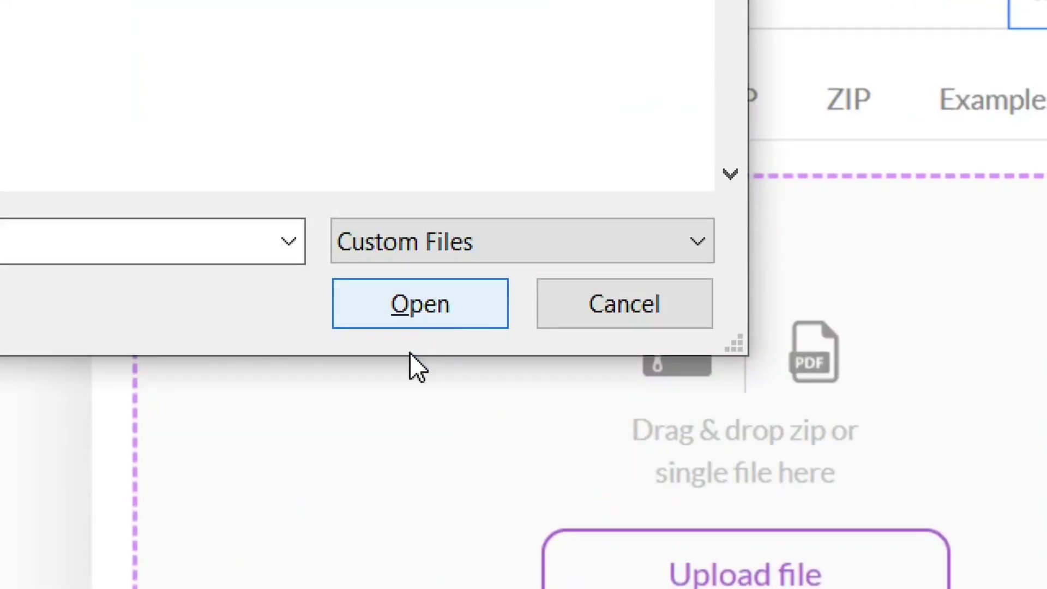
left_click(421, 318)
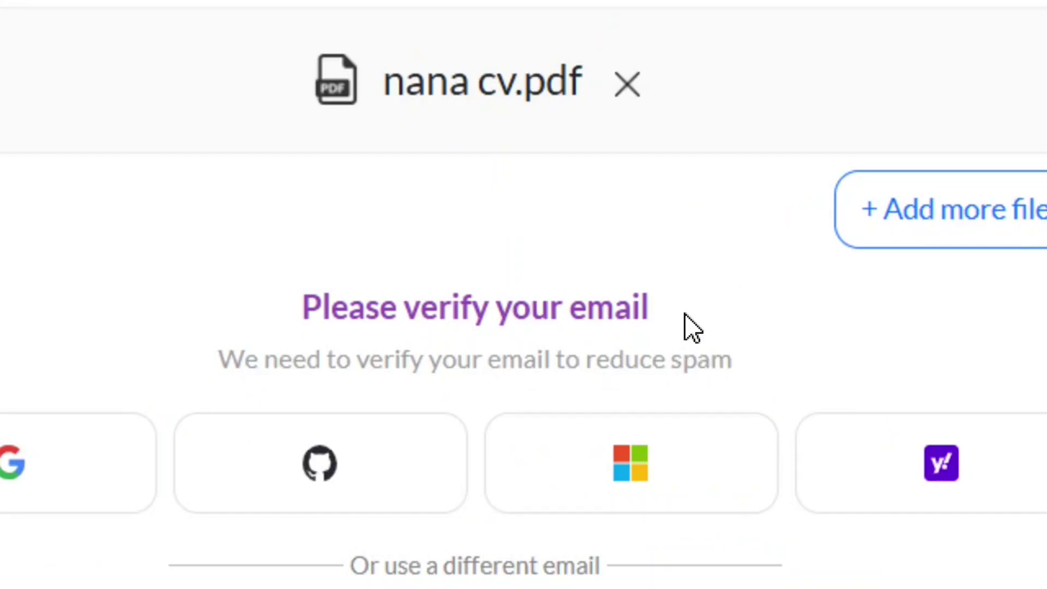
Fill in the suggested email address for verification and submit it with Continue.
left_click_drag(685, 315, 297, 315)
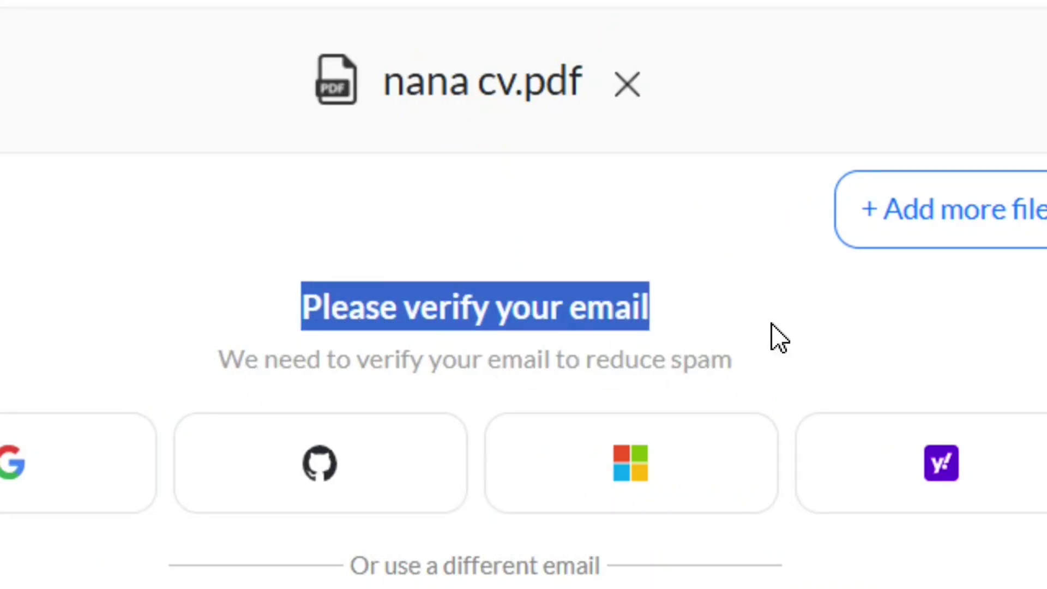
left_click(779, 337)
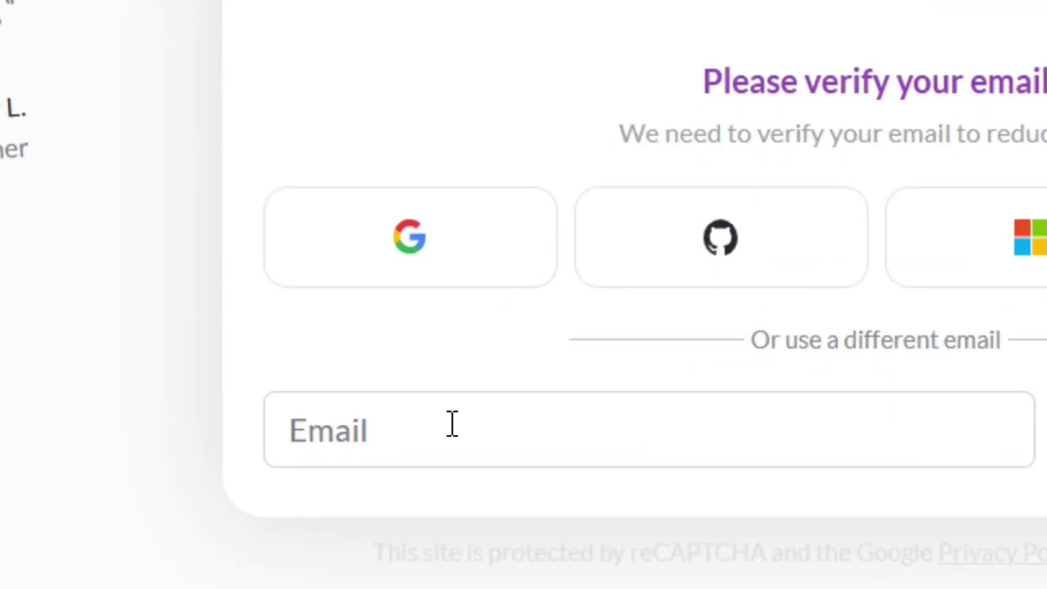
left_click(452, 424)
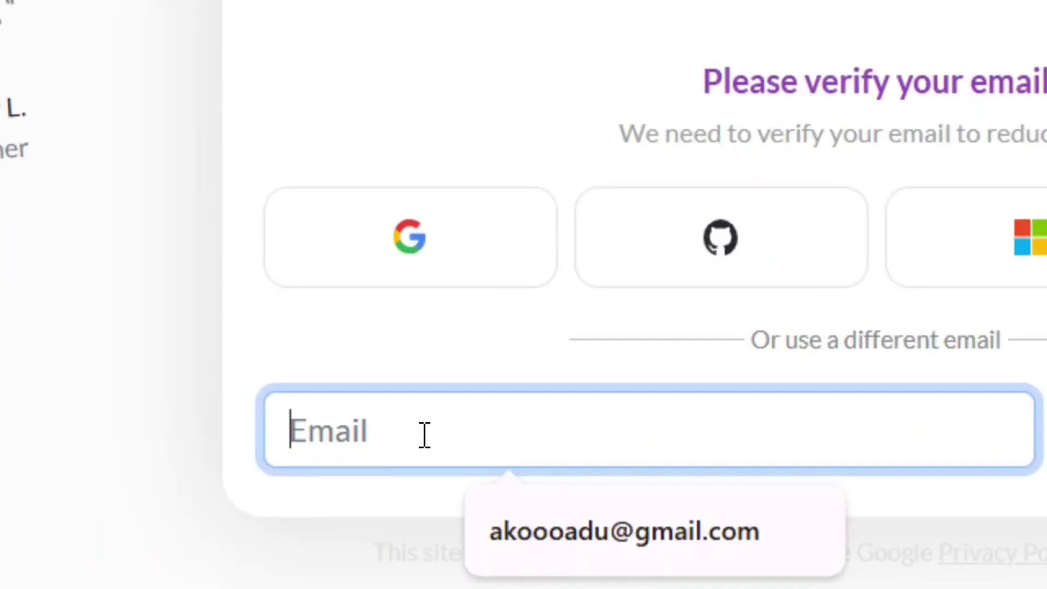
left_click(620, 535)
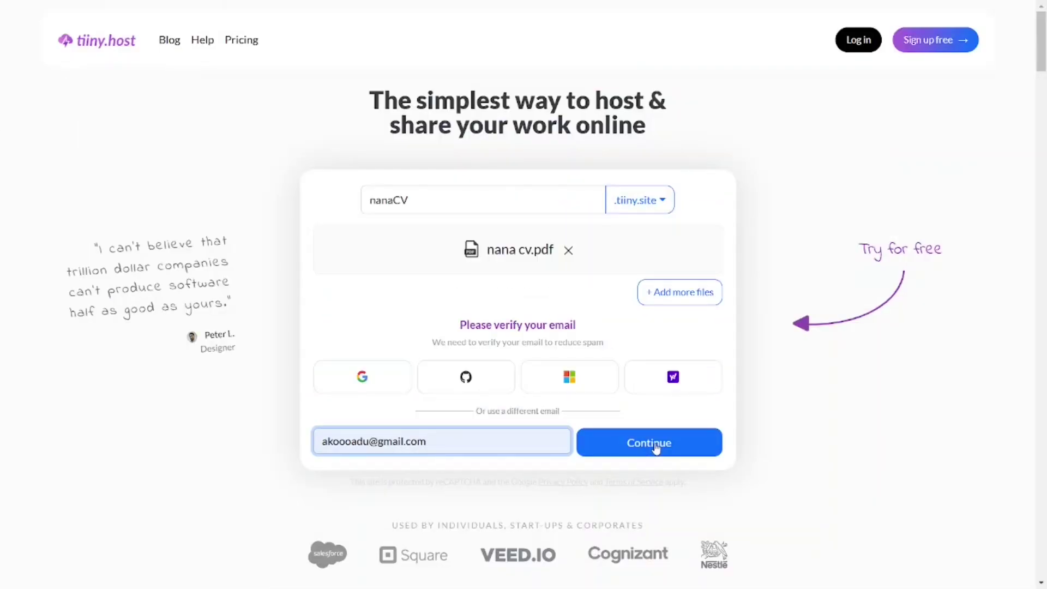
left_click(652, 454)
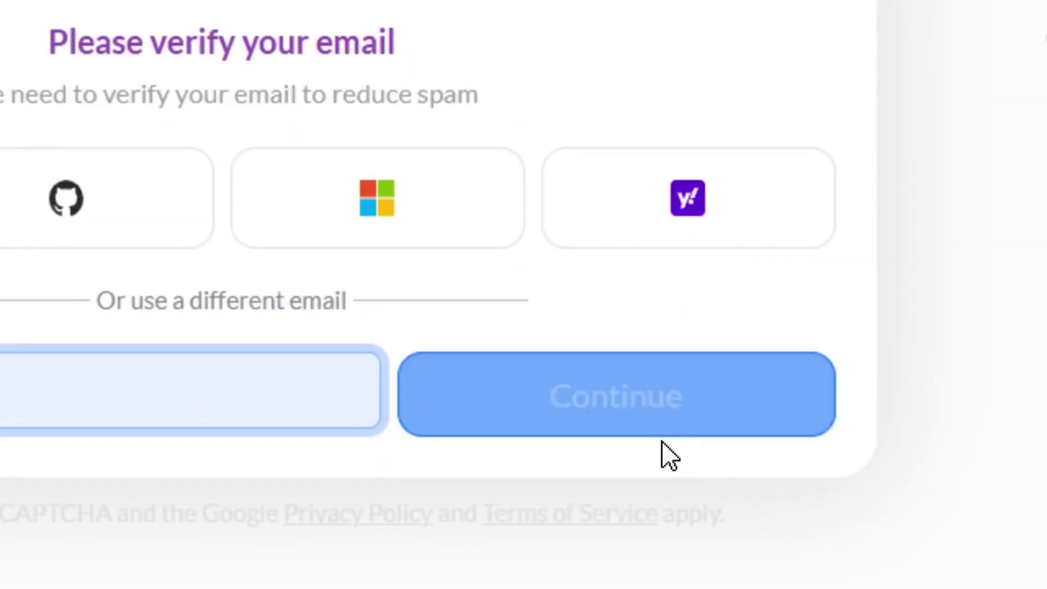
left_click(661, 421)
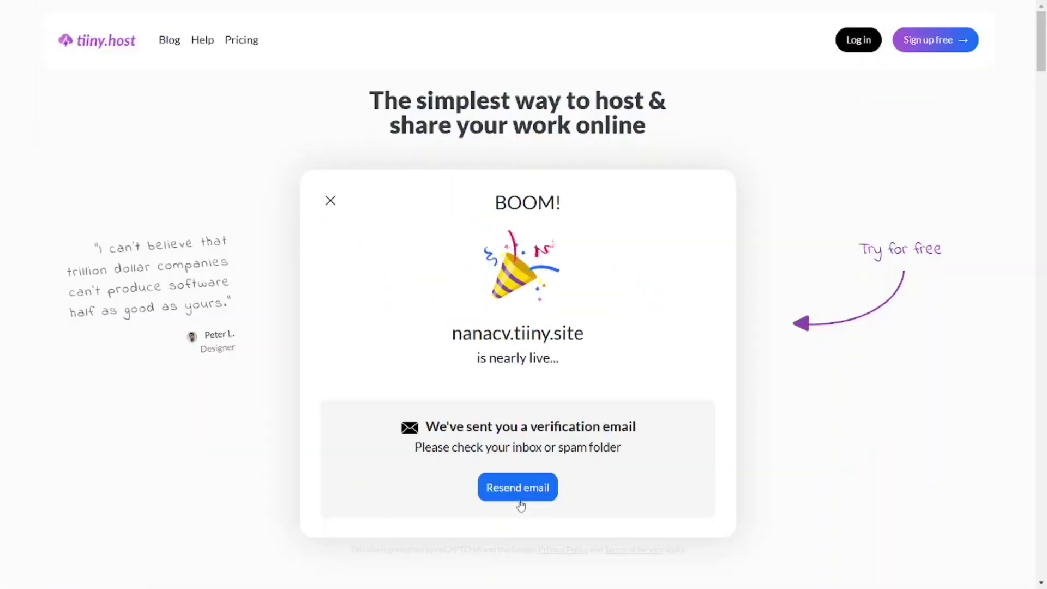
Resend the verification email, then go to Gmail from the Google apps grid.
left_click(510, 497)
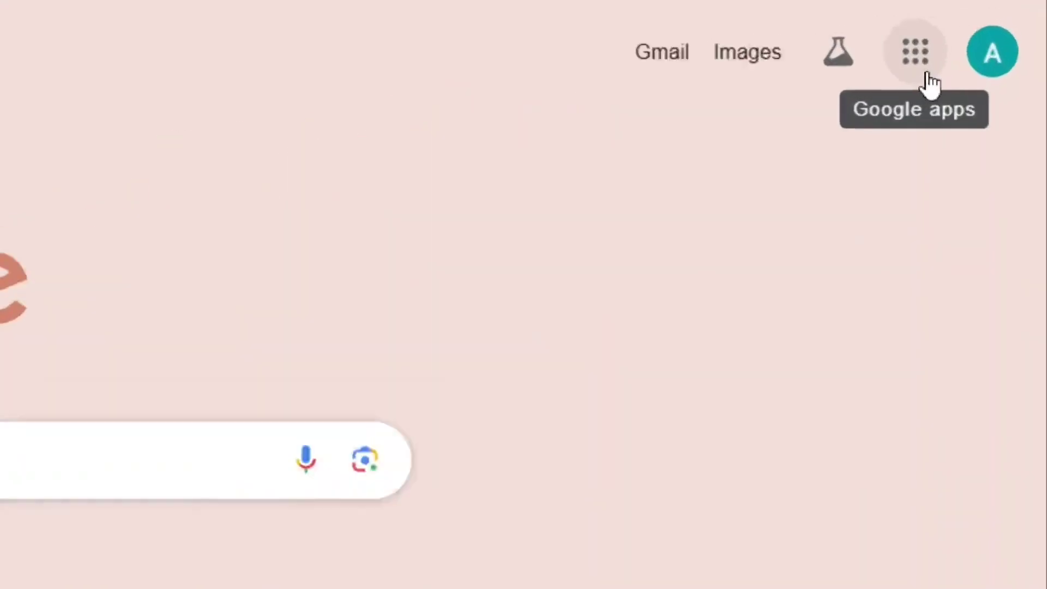
left_click(903, 84)
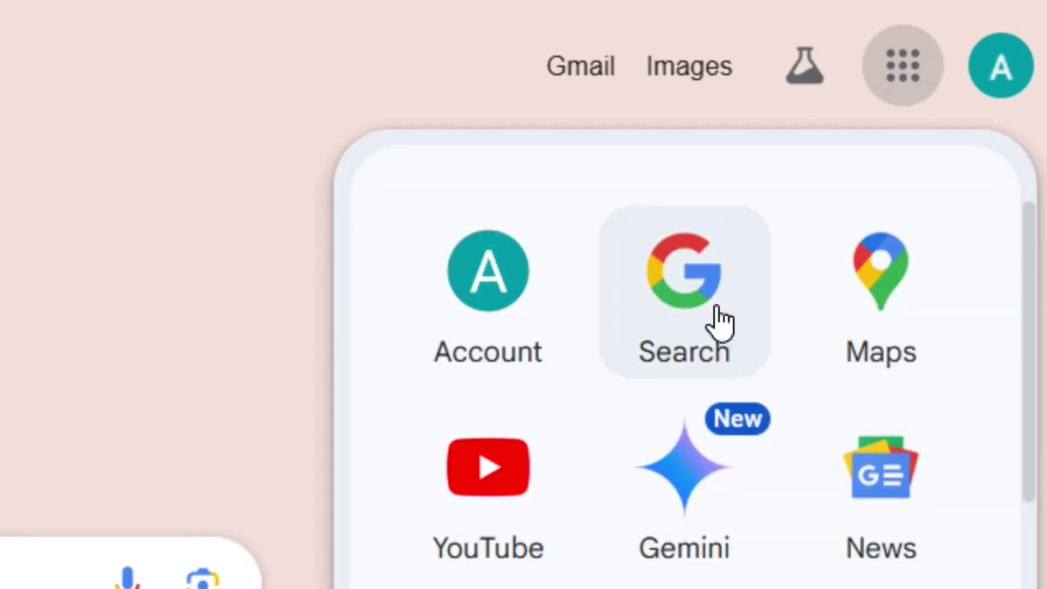
left_click(502, 477)
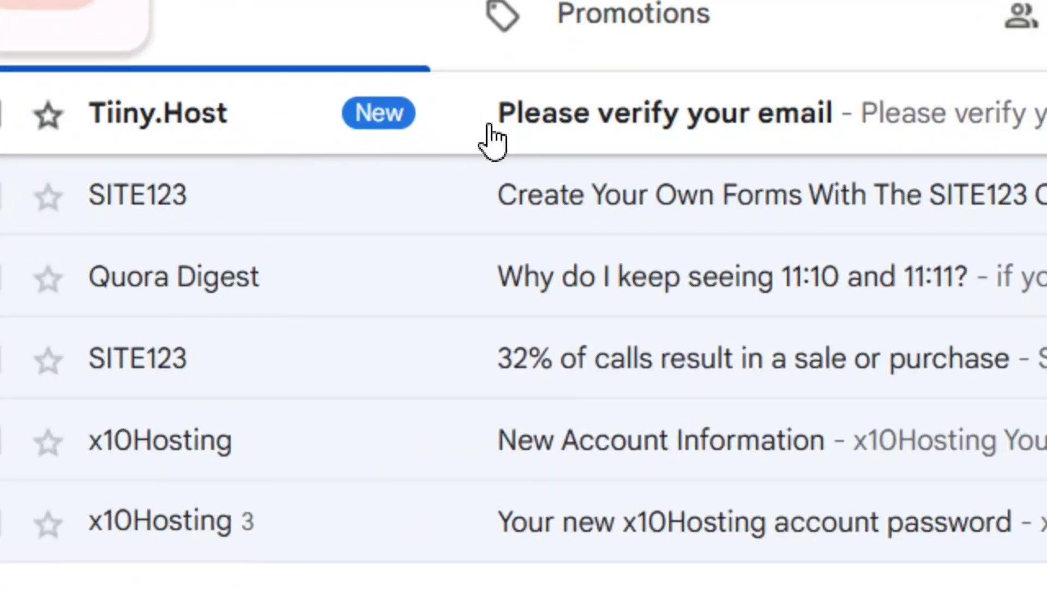
Open Tiiny.Host's 'Please verify your email' message and confirm the address with Verify.
left_click(697, 126)
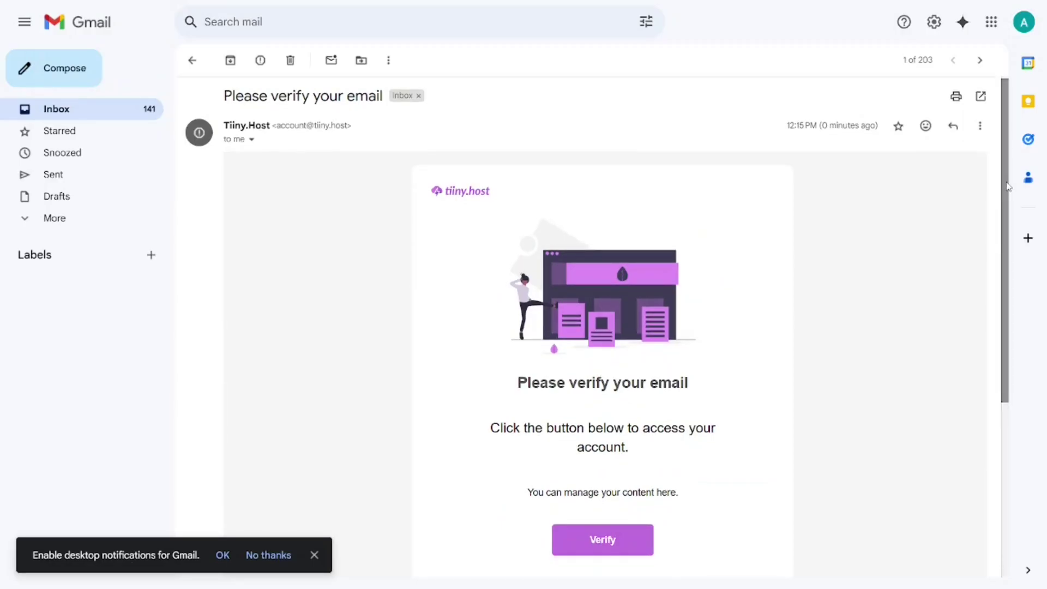
left_click_drag(1008, 187, 1018, 258)
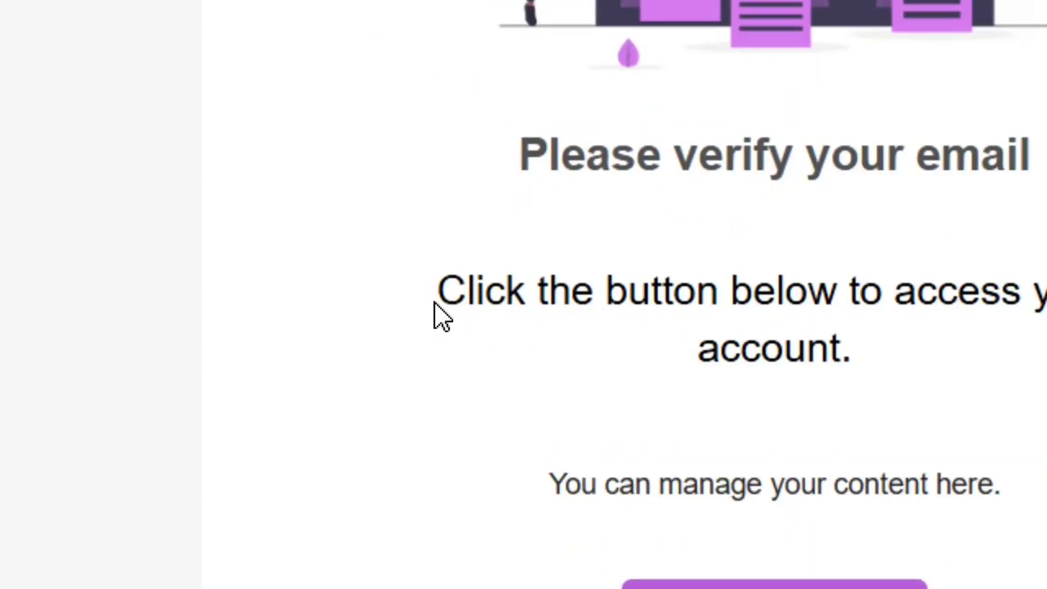
left_click_drag(437, 303, 1046, 299)
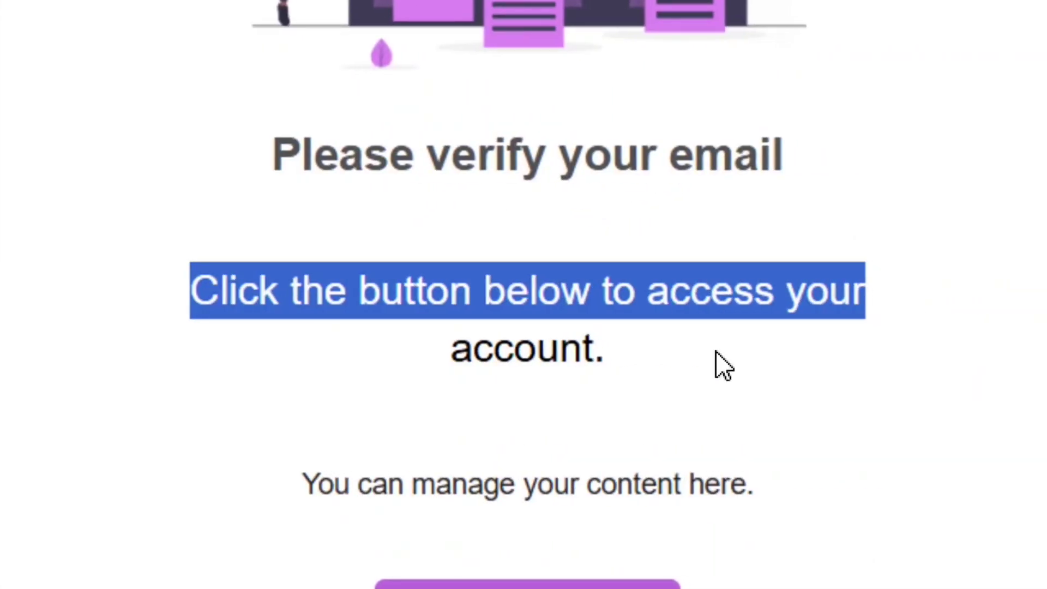
left_click(725, 366)
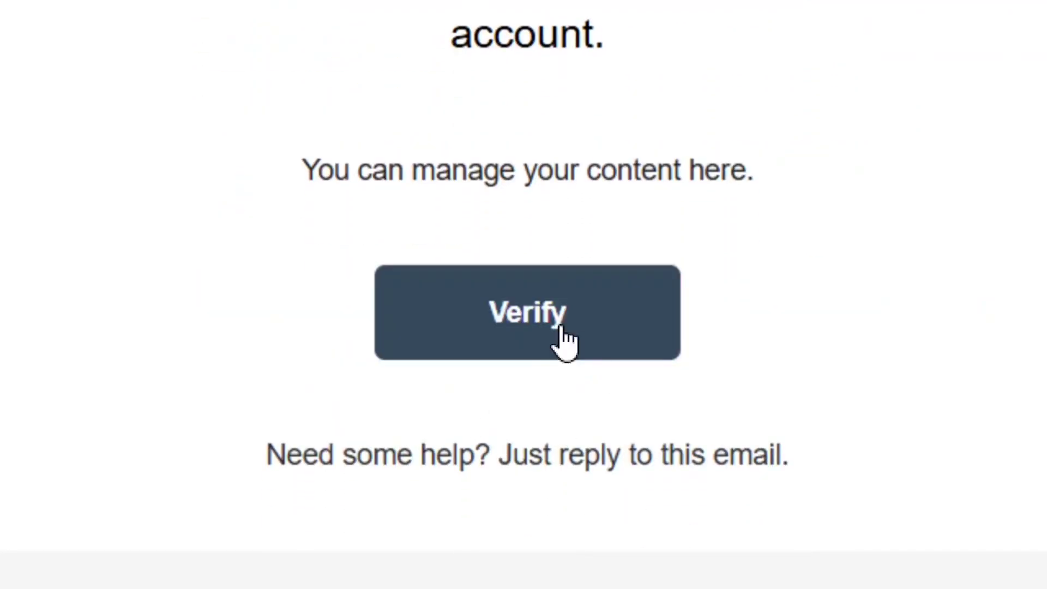
left_click(537, 353)
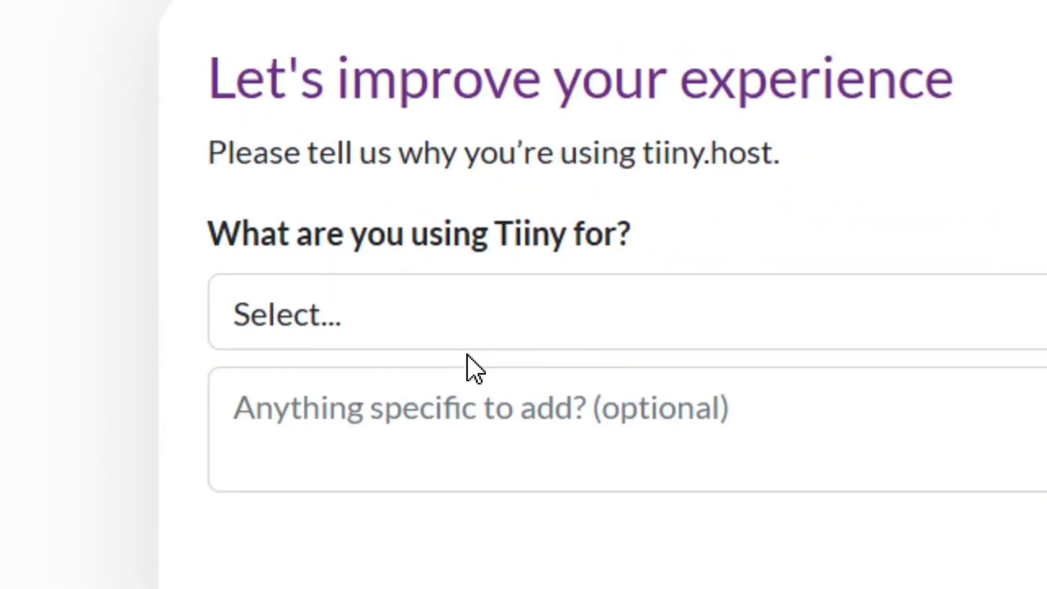
Choose 'Sharing resume/CV' as the usage purpose and complete the welcome form.
left_click(322, 315)
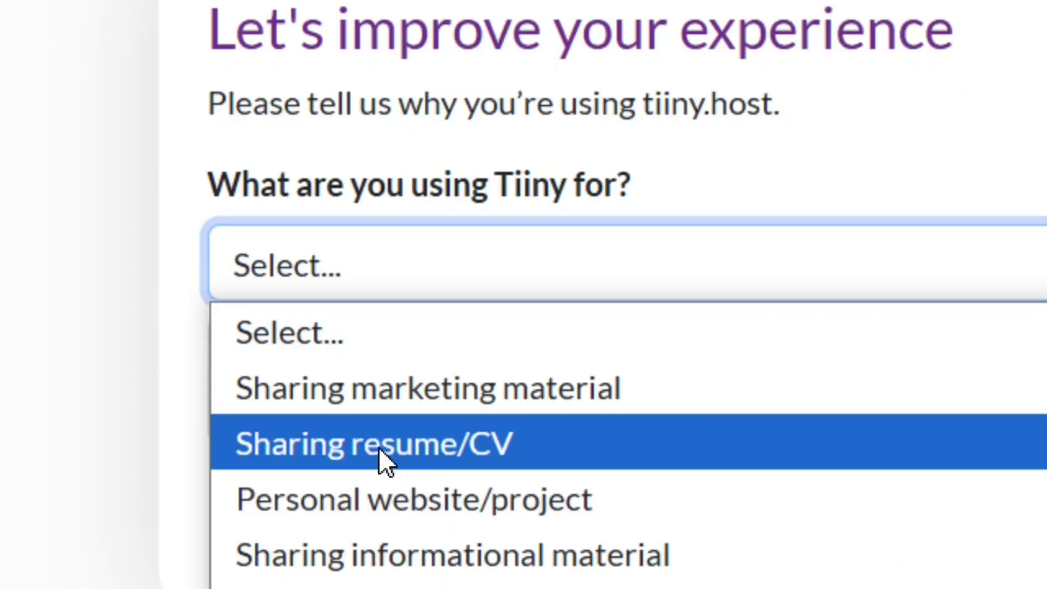
left_click(466, 455)
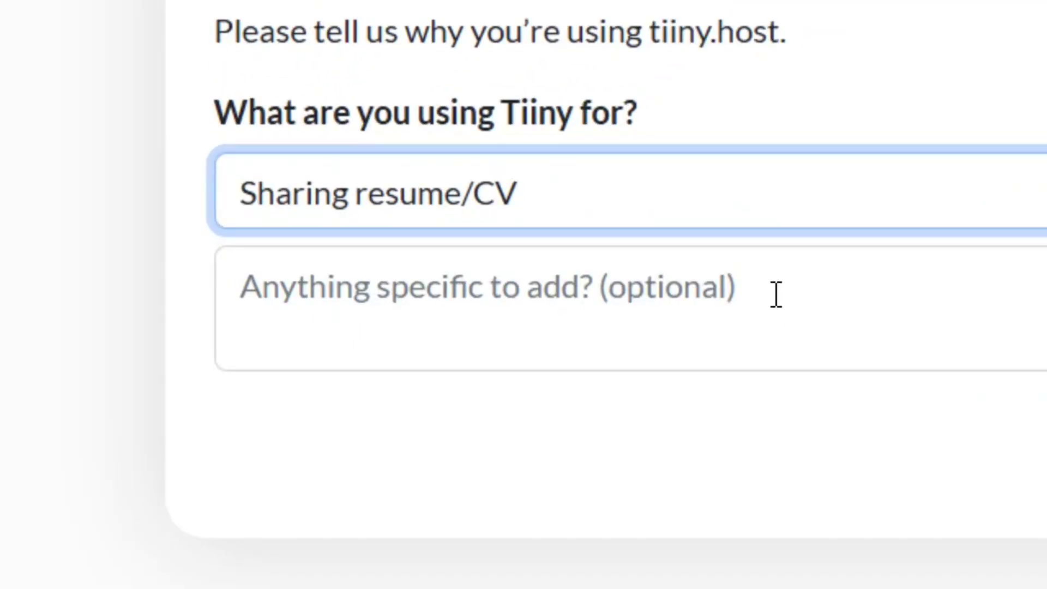
left_click(776, 294)
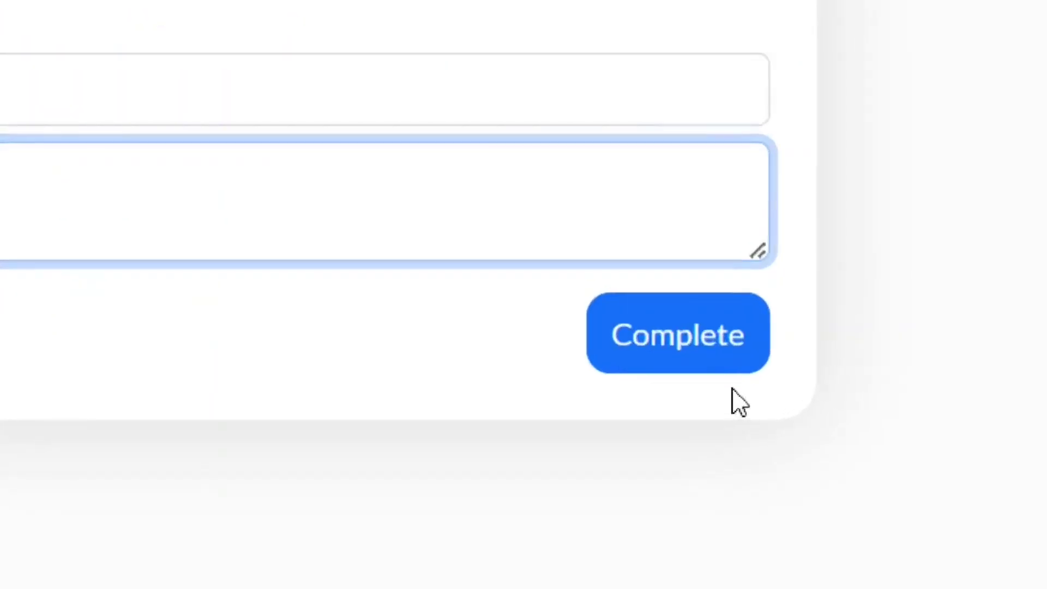
left_click(702, 355)
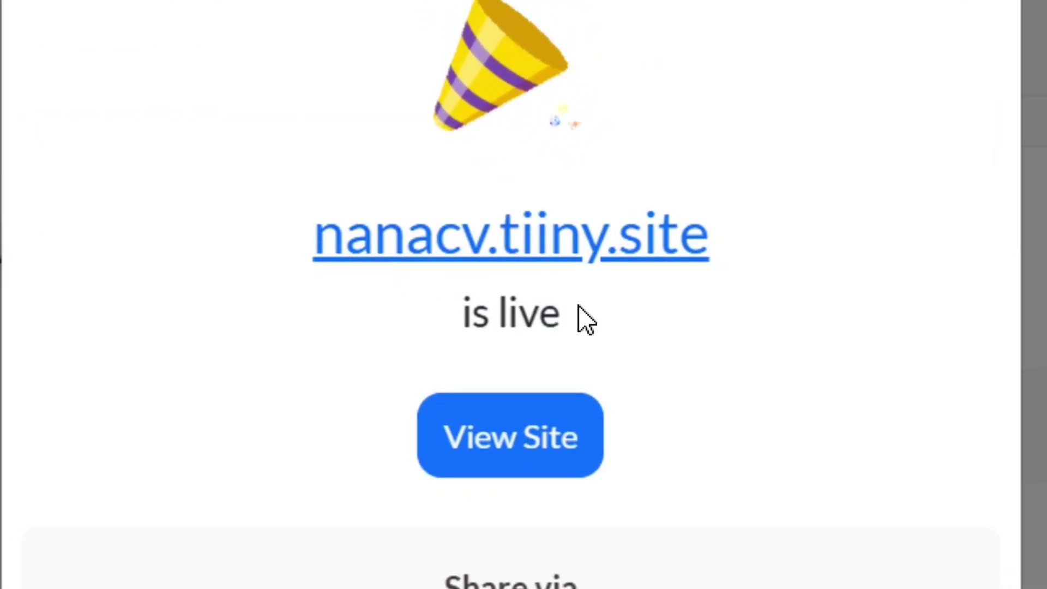
Copy the nanacv.tiiny.site link from the 'is live' dialog.
left_click_drag(584, 323, 451, 339)
left_click(624, 326)
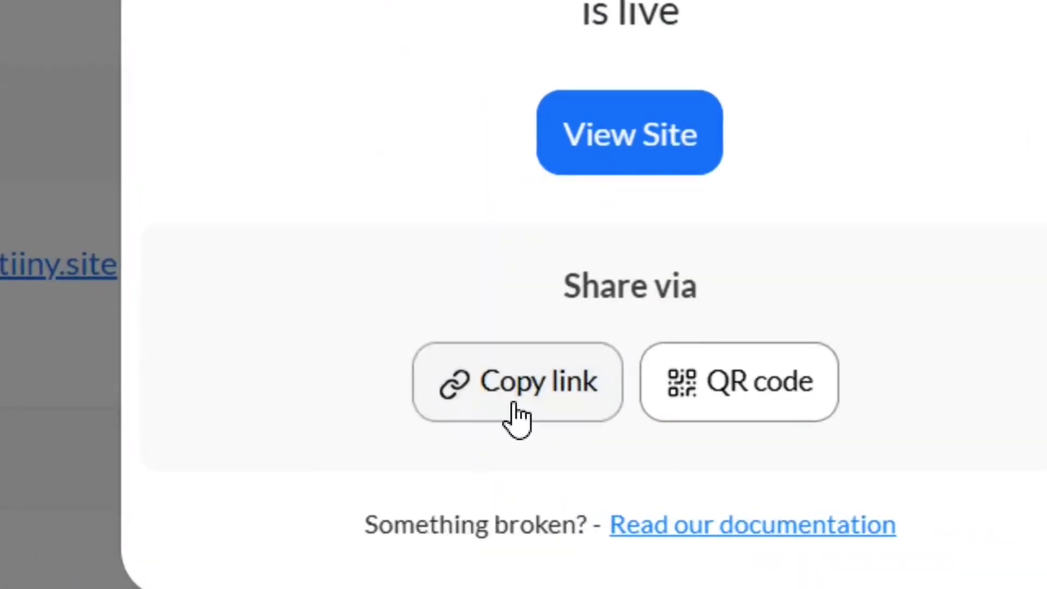
left_click(521, 408)
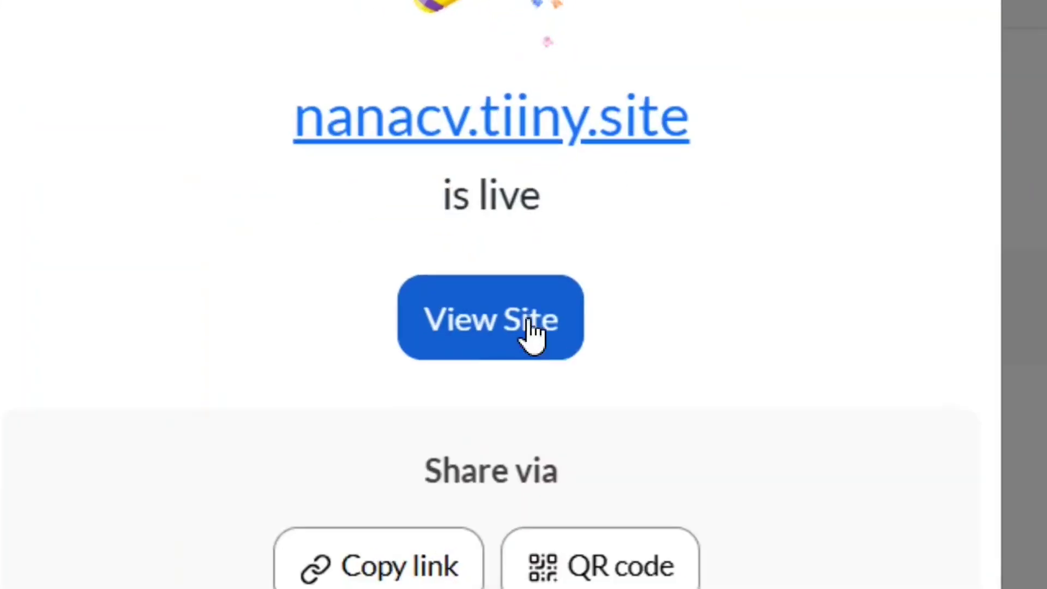
Open the live nanacv.tiiny.site and scroll through the one-page CV PDF.
left_click(492, 342)
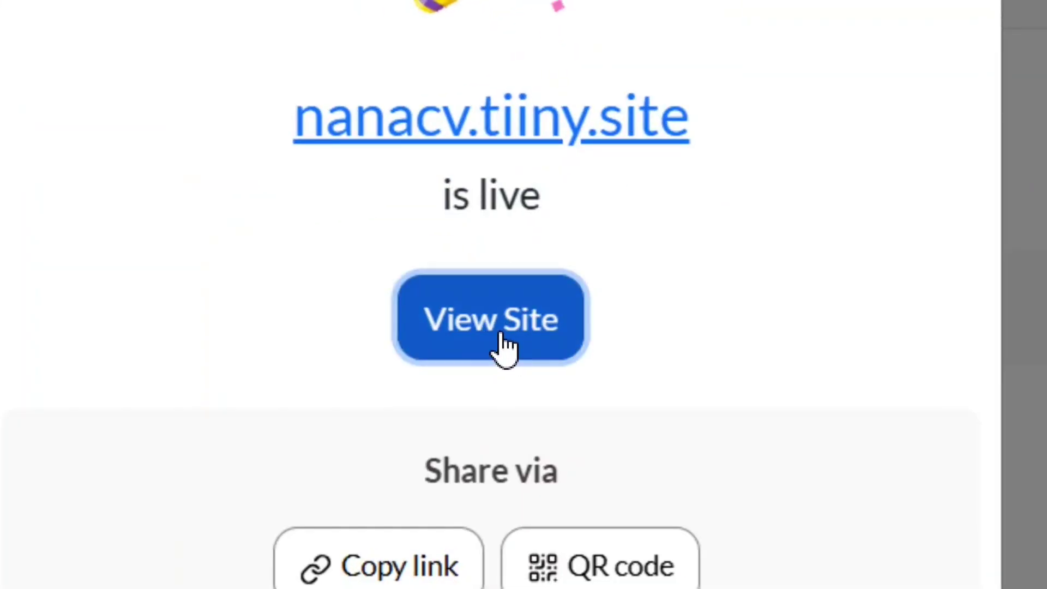
scroll(518, 305, "down", 2)
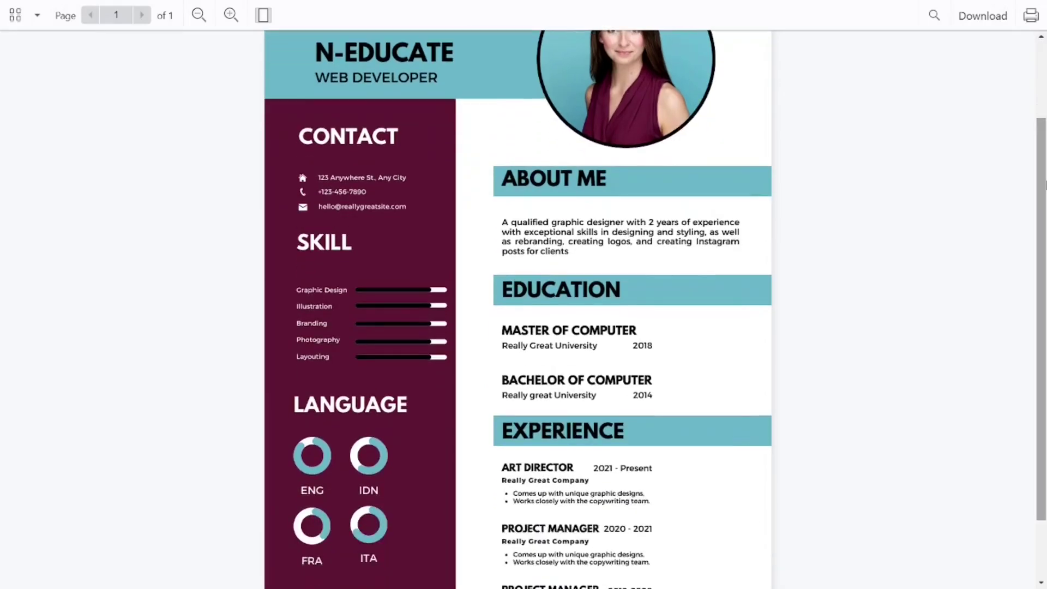
scroll(518, 306, "down", 3)
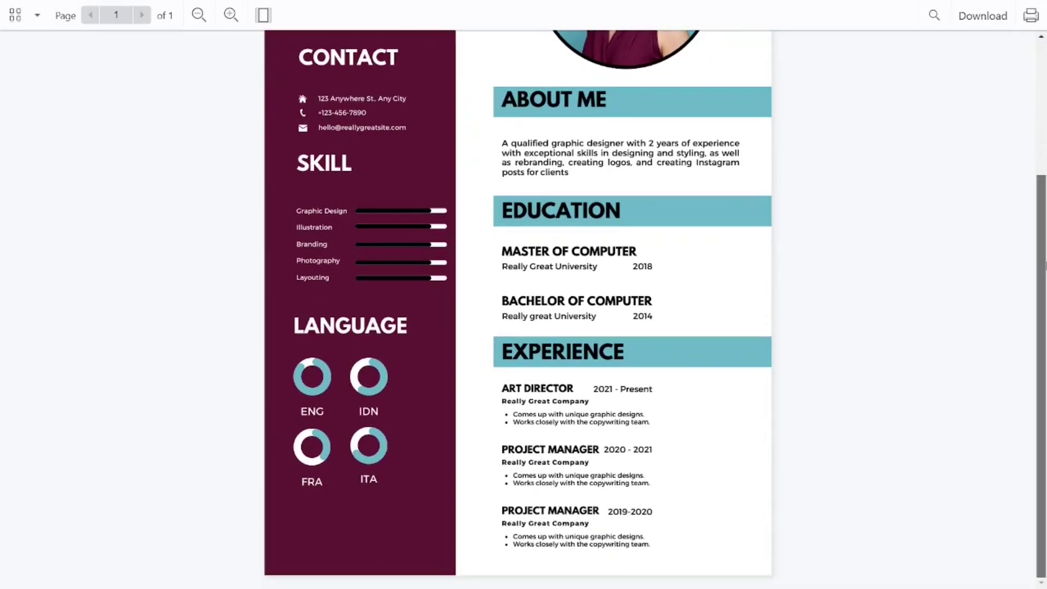
scroll(518, 305, "up", 1)
scroll(967, 163, "up", 3)
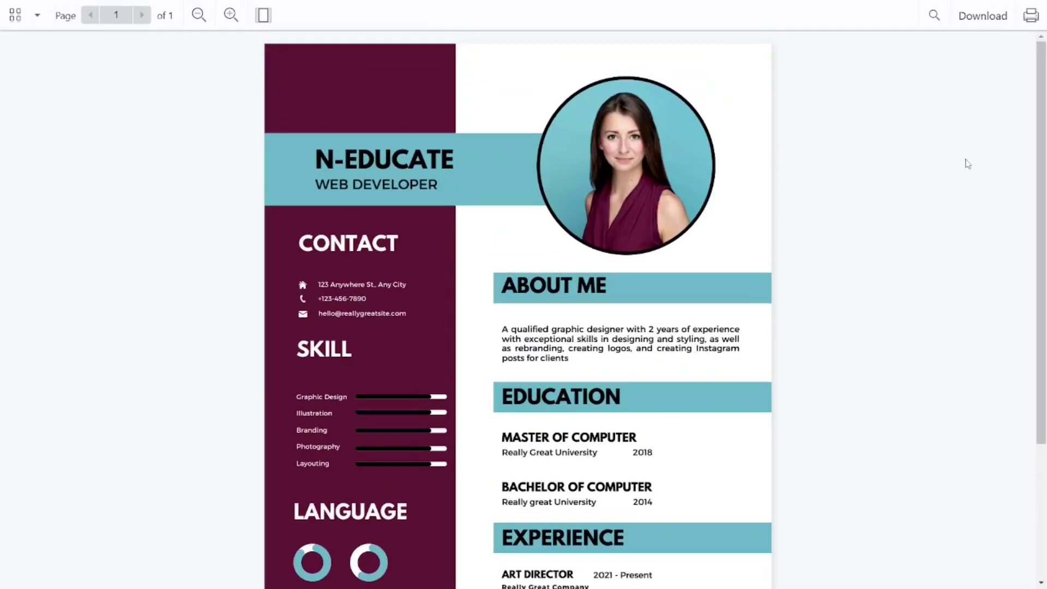